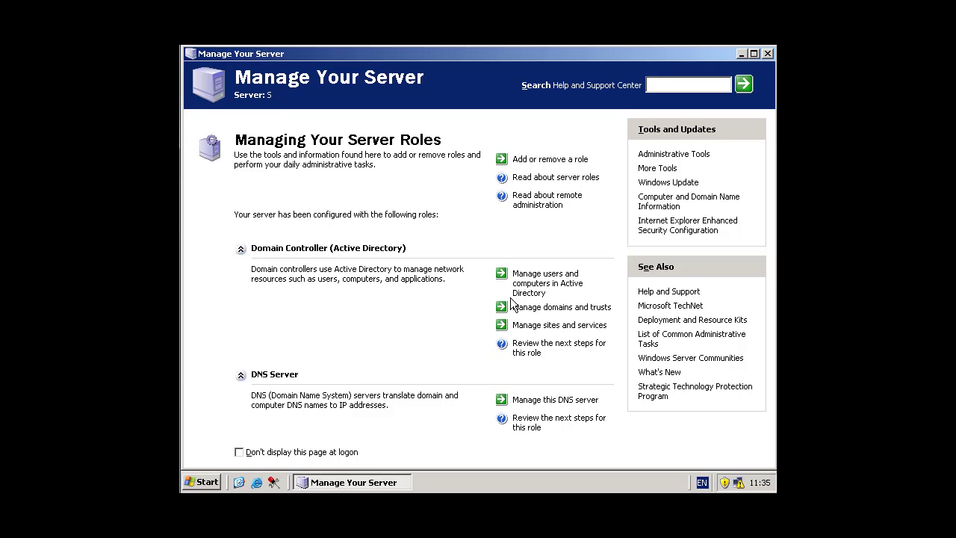
Step: Launch Active Directory Users and Computers from Manage Your Server
click(543, 281)
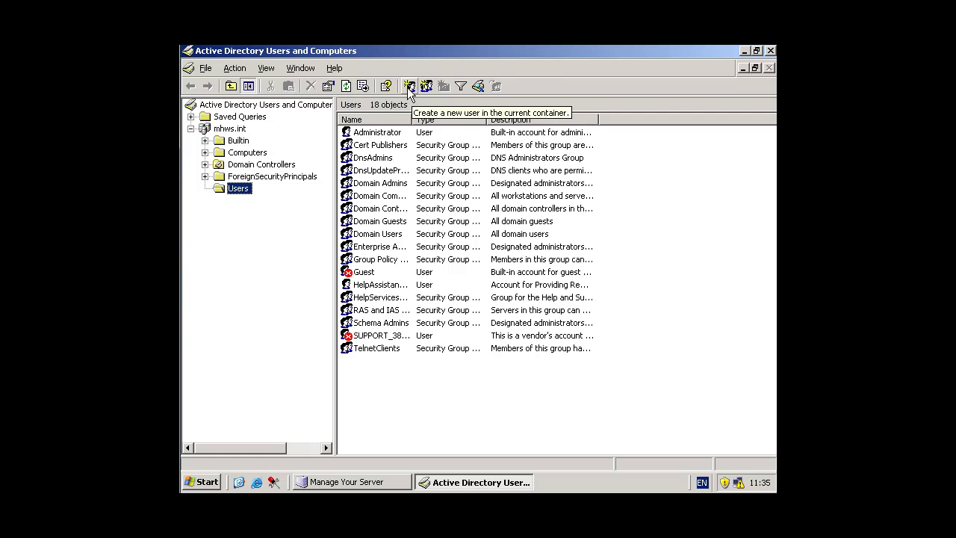
Step: Create a new user with first name a, initials b, last name c, and logon abc
click(409, 87)
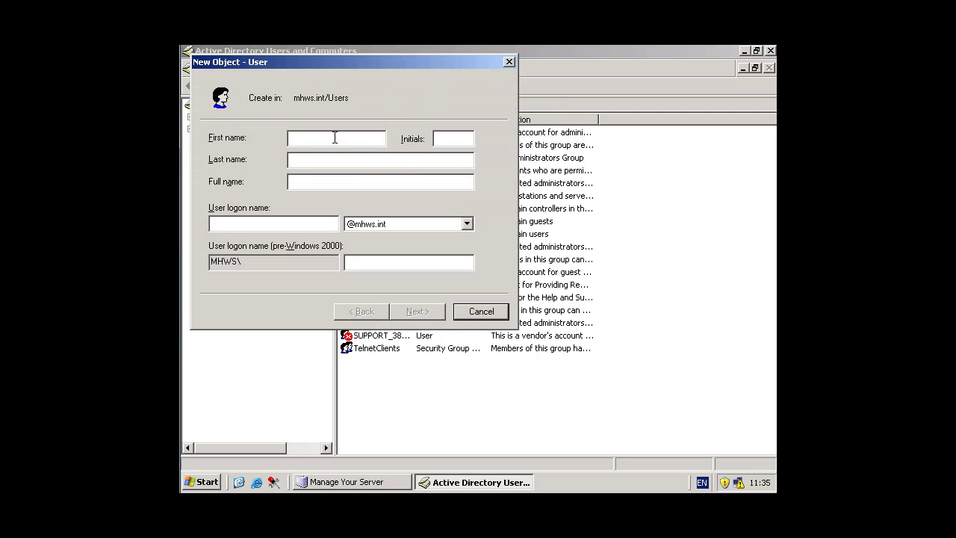
text(a)
click(449, 137)
text(b)
click(432, 160)
text(c)
click(304, 221)
text(abc)
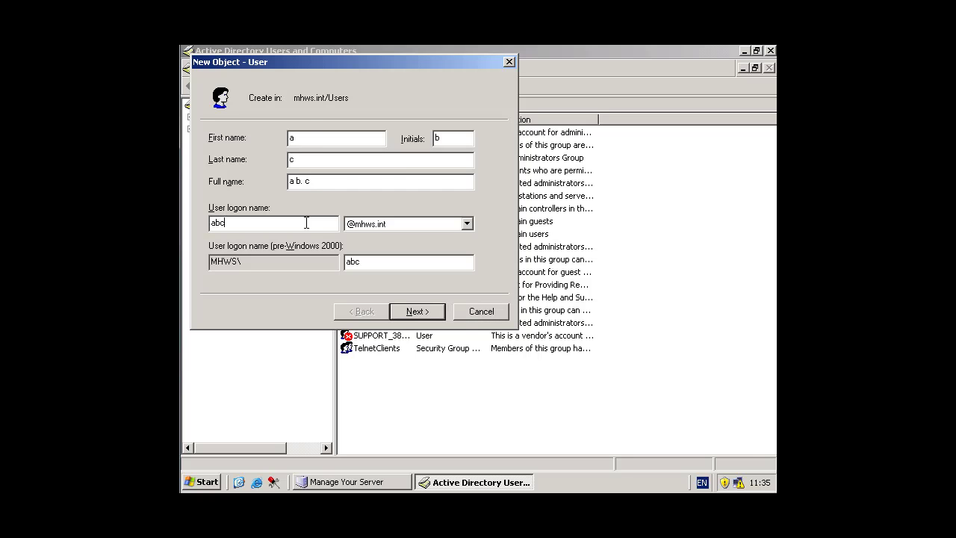
click(415, 312)
Step: Turn off 'User must change password at next logon', leaving the other account options cleared
click(269, 186)
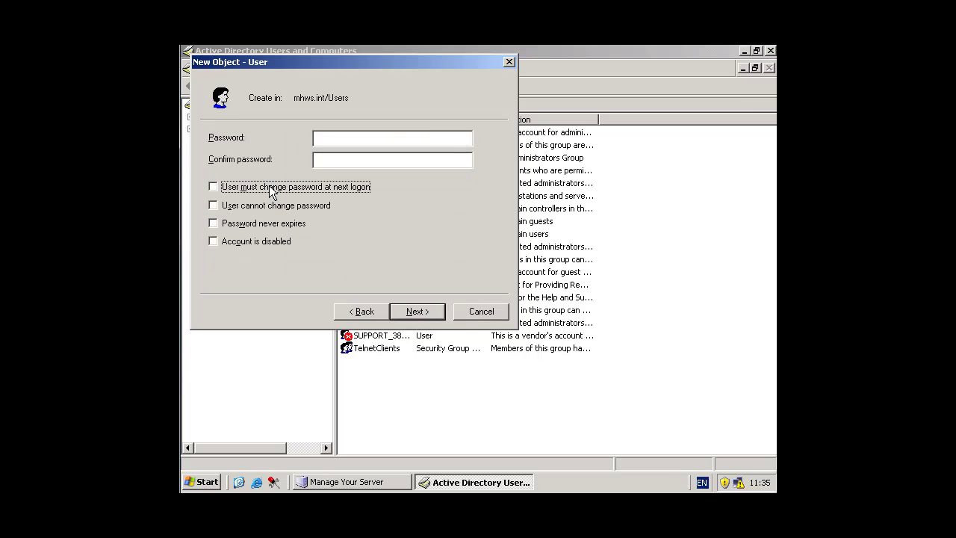
click(332, 140)
click(231, 207)
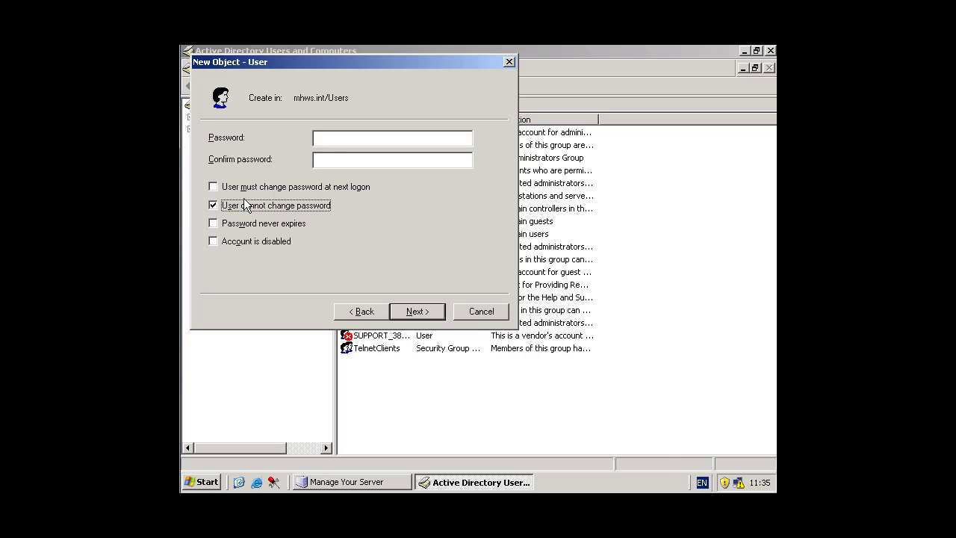
click(247, 206)
click(260, 223)
click(255, 241)
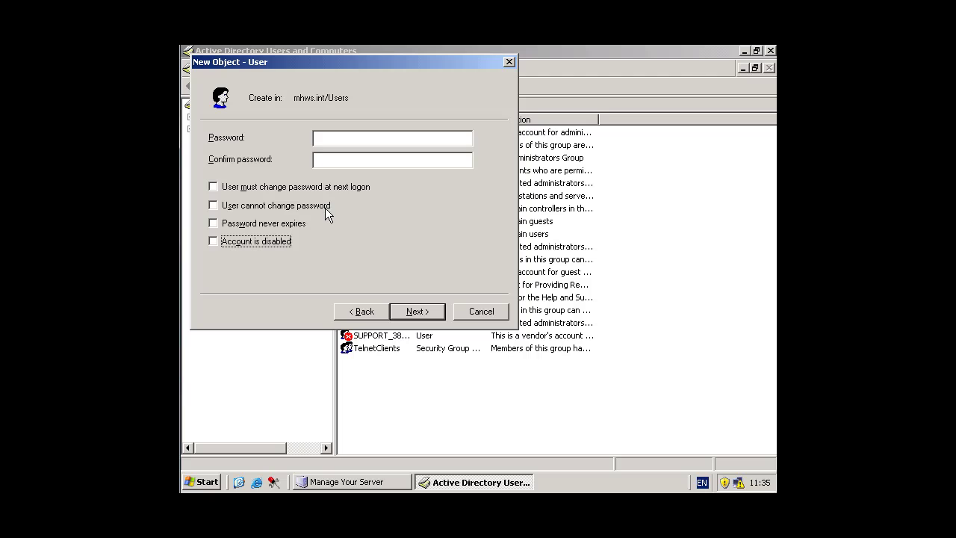
Step: Enter and confirm the new user's password, then advance to the summary
click(344, 141)
text(pas)
text(swo)
text(r)
click(340, 157)
text(Pas)
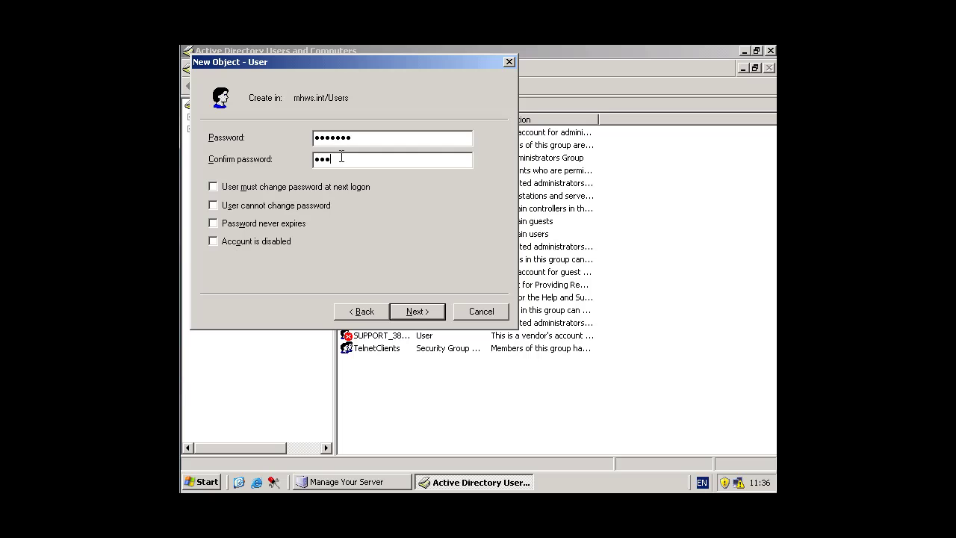
text(swo)
text(r)
click(428, 313)
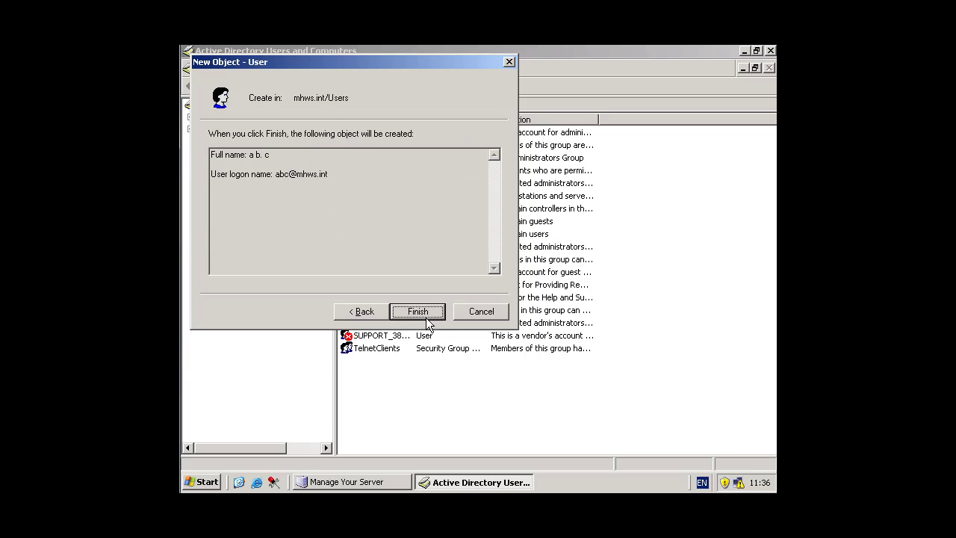
Step: Finish creating user a b. c and close Active Directory Users and Computers and Manage Your Server
click(426, 317)
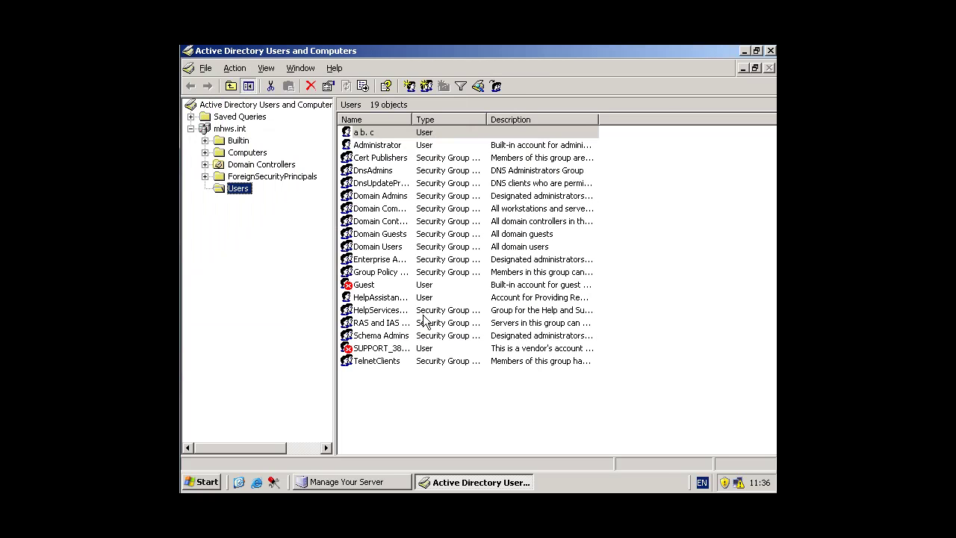
click(771, 51)
click(767, 53)
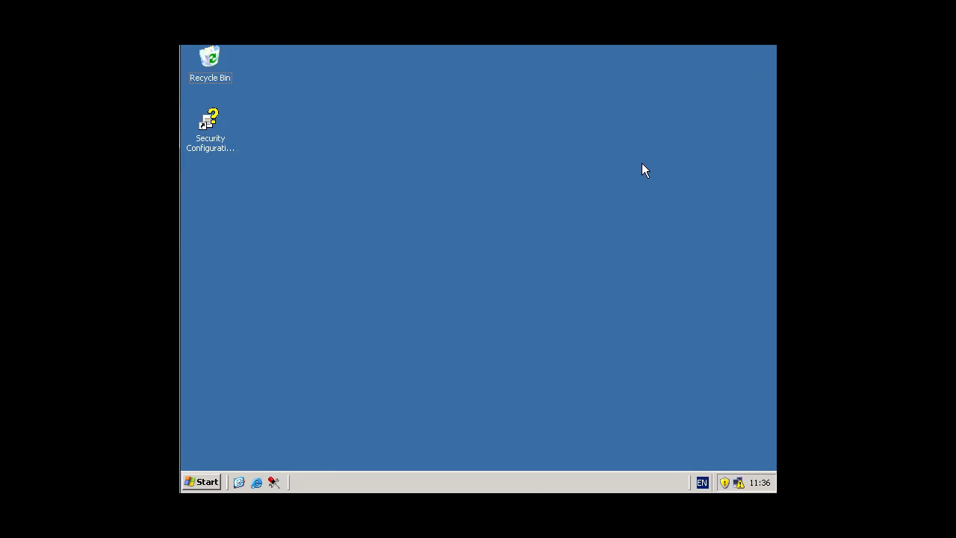
Step: Log off Windows from the Start menu
click(203, 482)
click(386, 465)
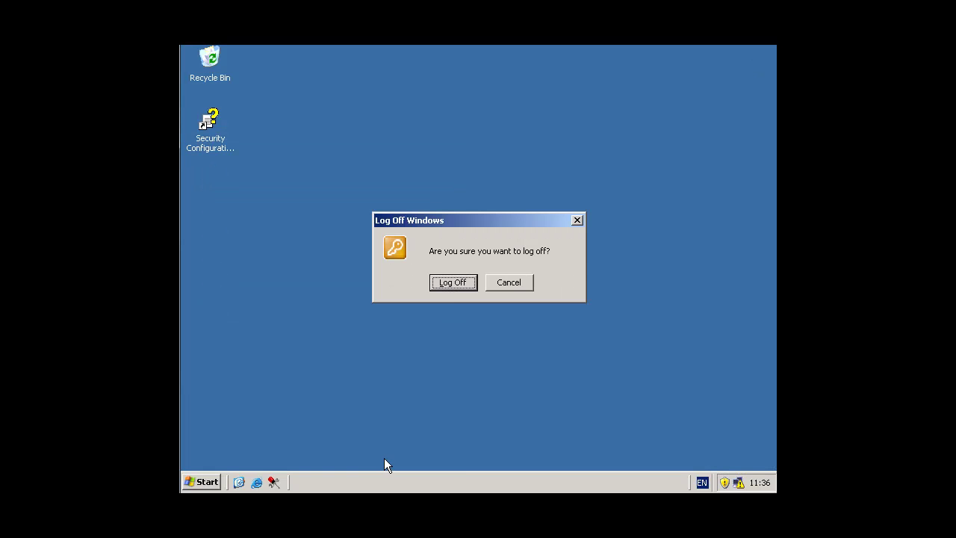
click(444, 285)
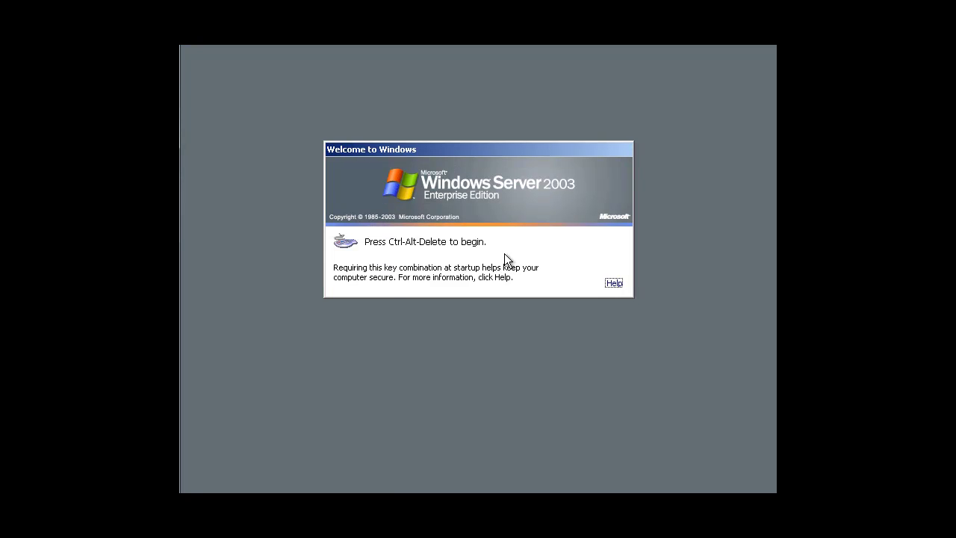
Step: Attempt to log on as abc with that user's password
key(ctrl+alt+Delete)
text(admin)
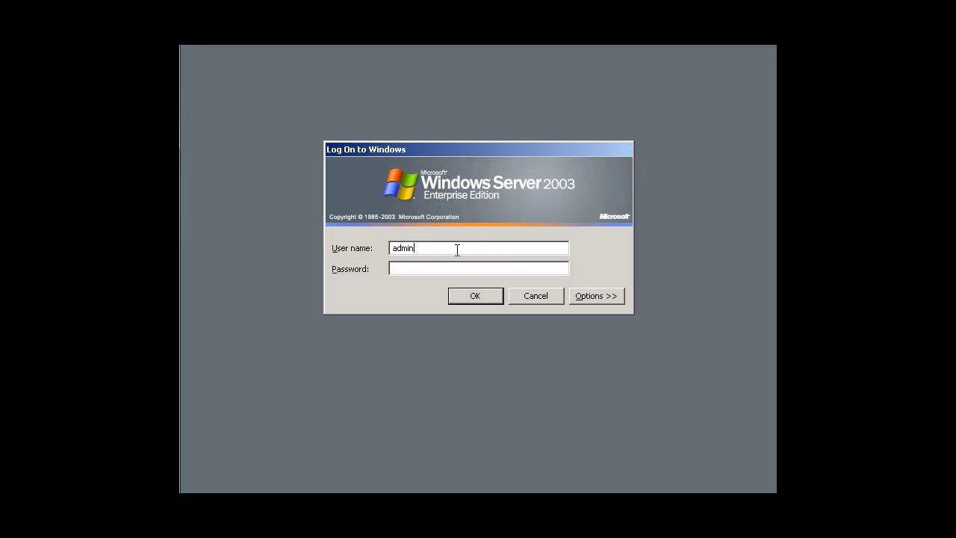
double_click(415, 248)
text(ab)
text(c)
click(416, 270)
click(461, 298)
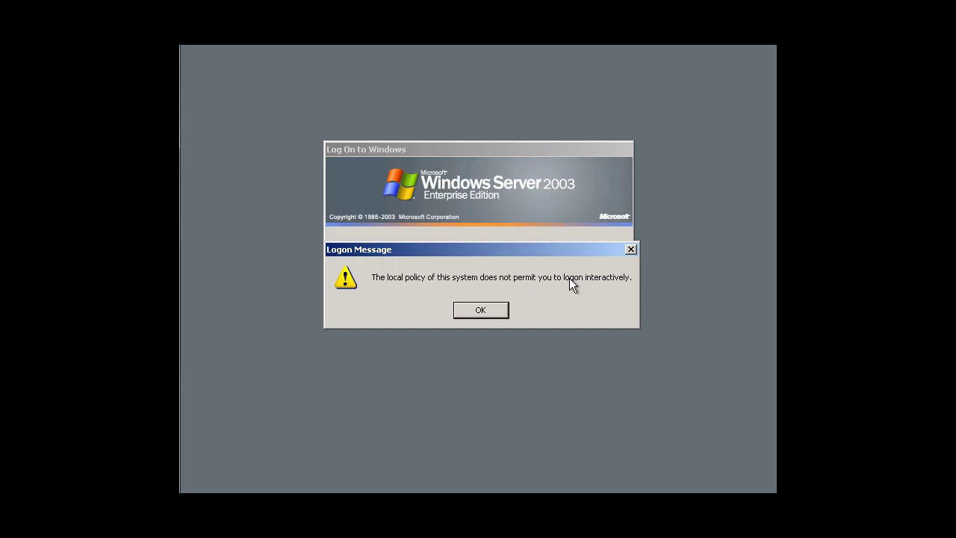
Step: Dismiss the logon refusal and log back on as admin with the admin password
click(481, 310)
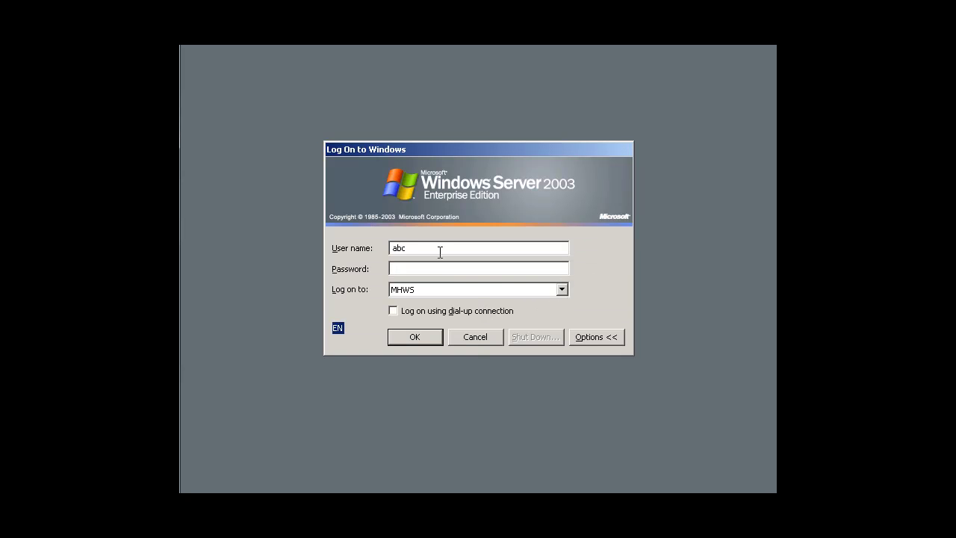
drag(435, 248, 398, 248)
click(411, 334)
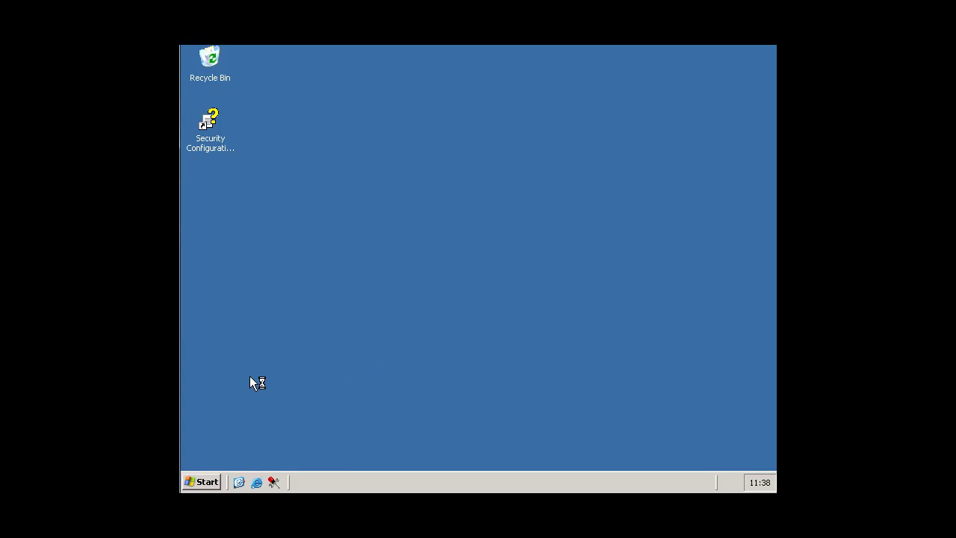
click(217, 483)
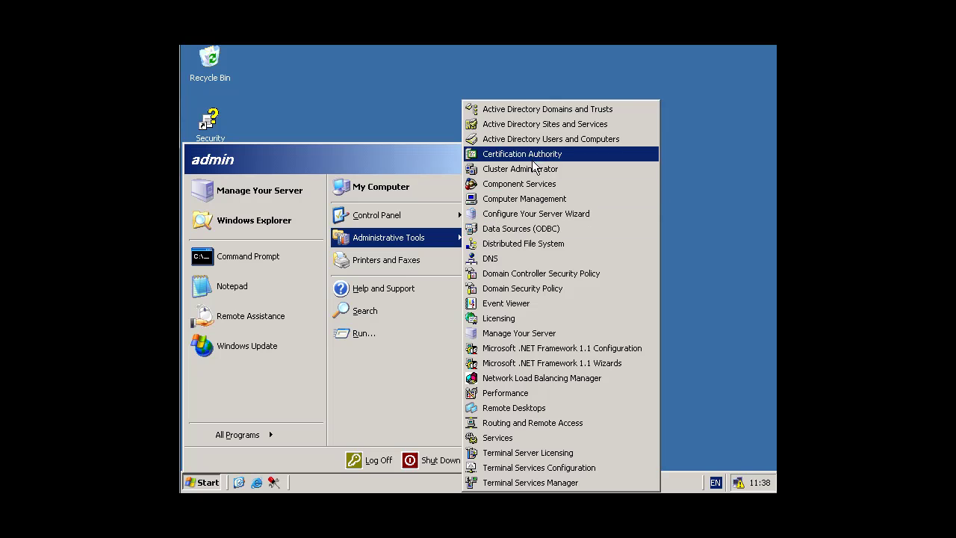
mouse_move(389, 237)
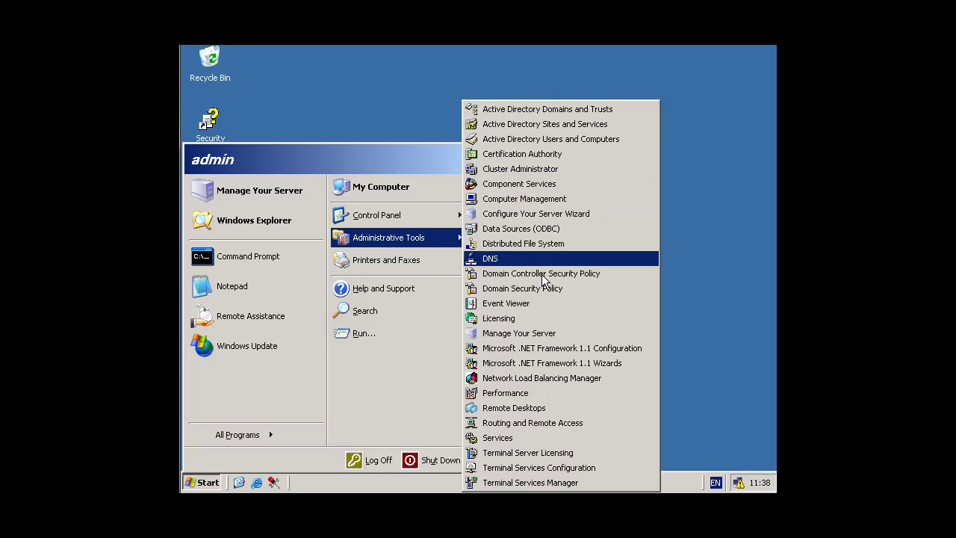
Step: Open the 'Allow log on locally' right under Local Policies > User Rights Assignment in Domain Controller Security Policy
click(538, 275)
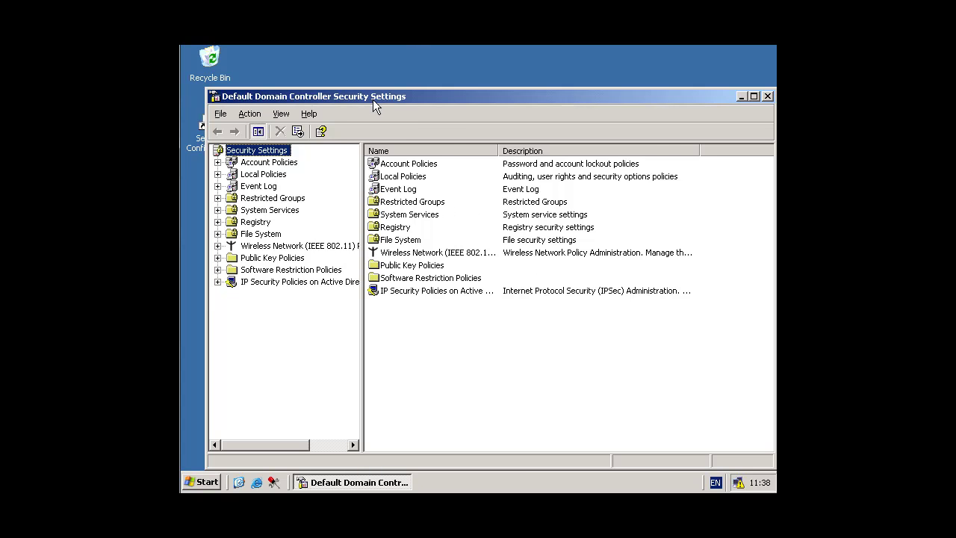
double_click(373, 100)
double_click(233, 130)
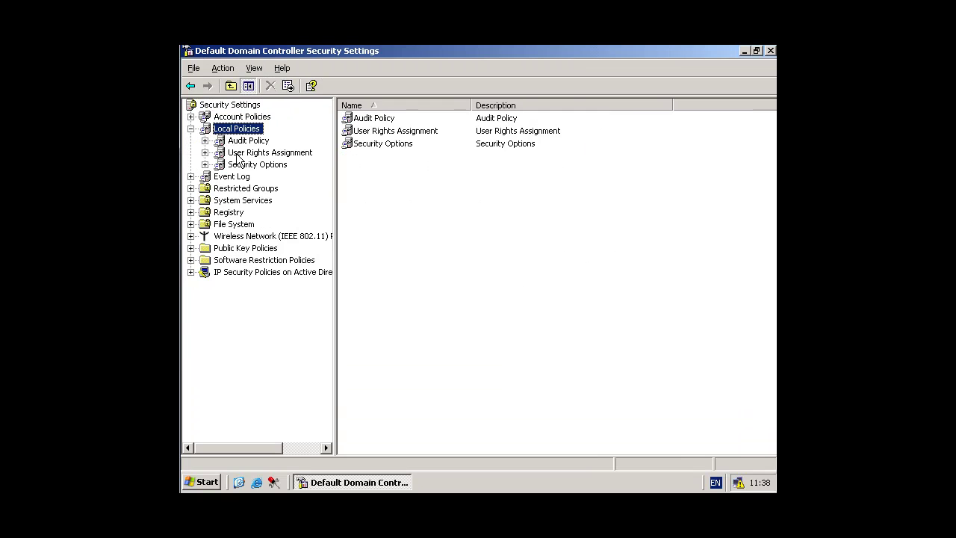
click(240, 153)
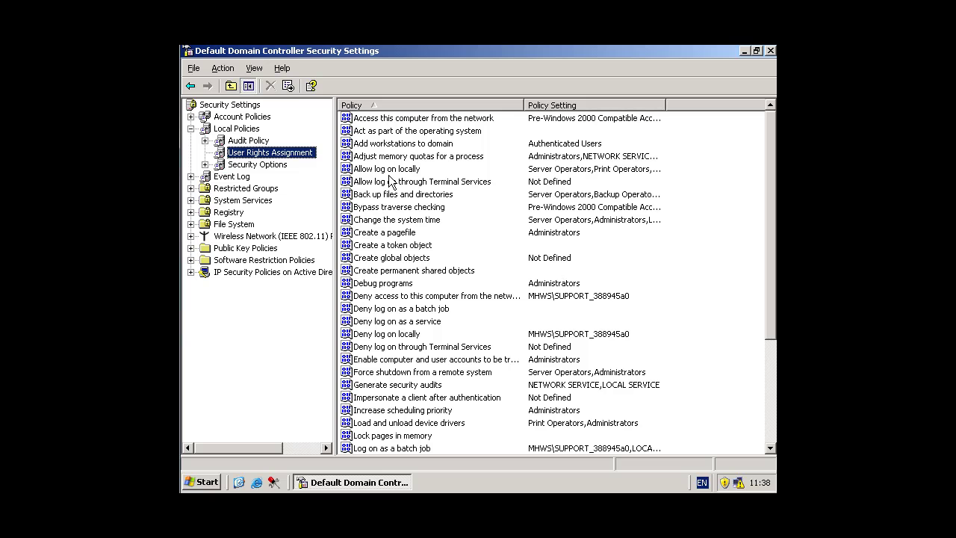
double_click(393, 174)
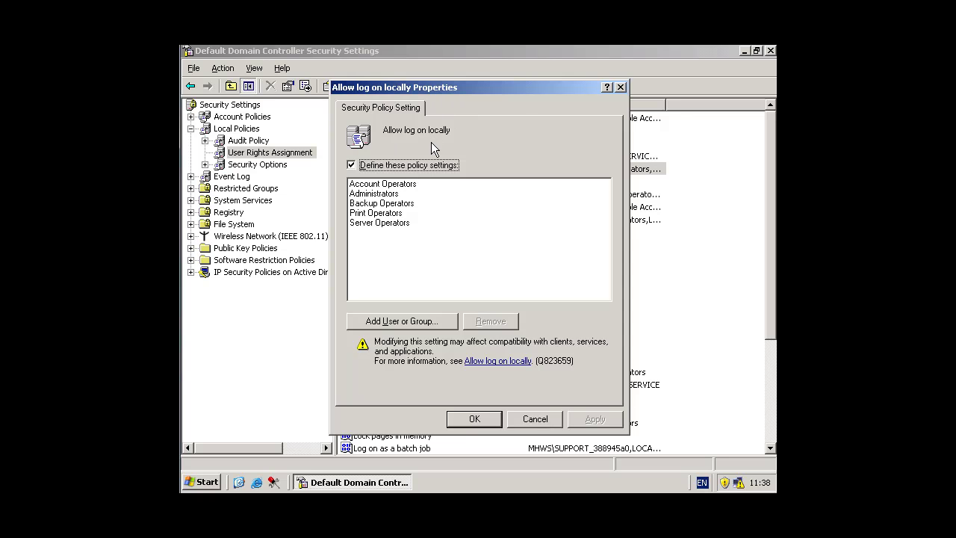
Step: Add MHWS\abc to 'Allow log on locally', save, and close the security settings
click(409, 324)
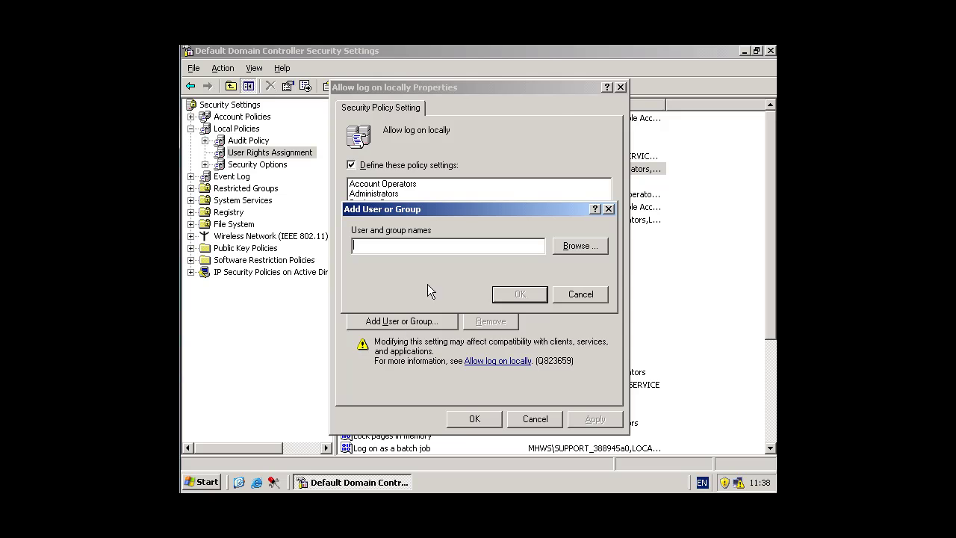
click(582, 248)
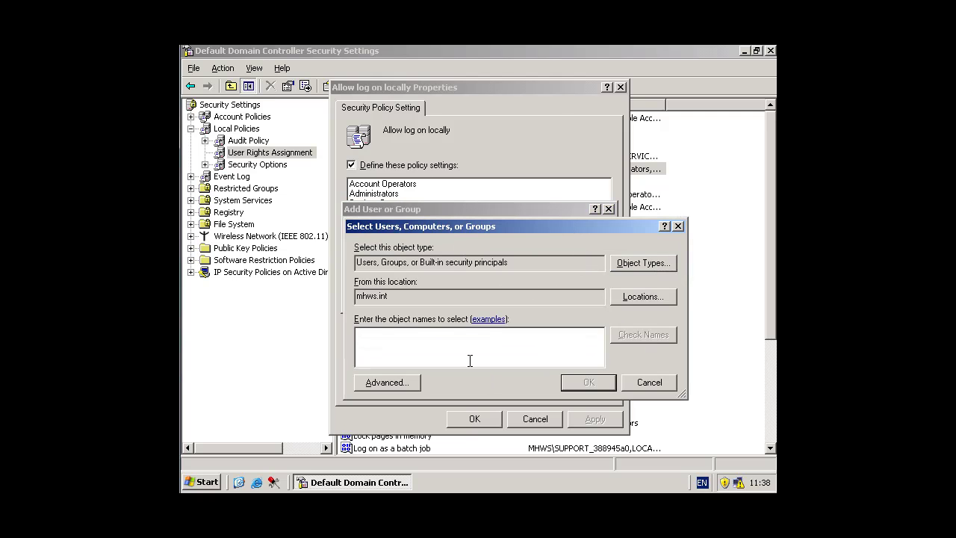
text(abc)
click(627, 336)
click(603, 384)
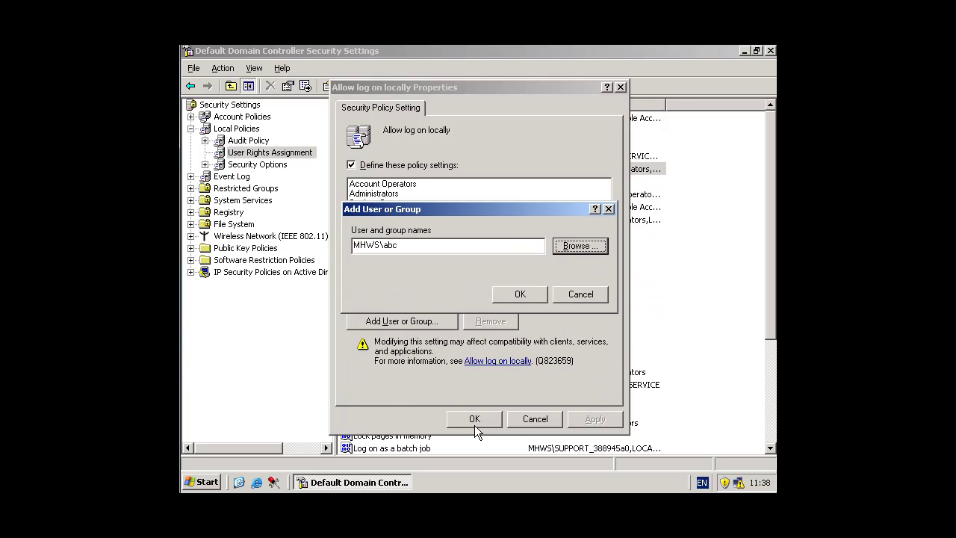
click(521, 294)
click(490, 423)
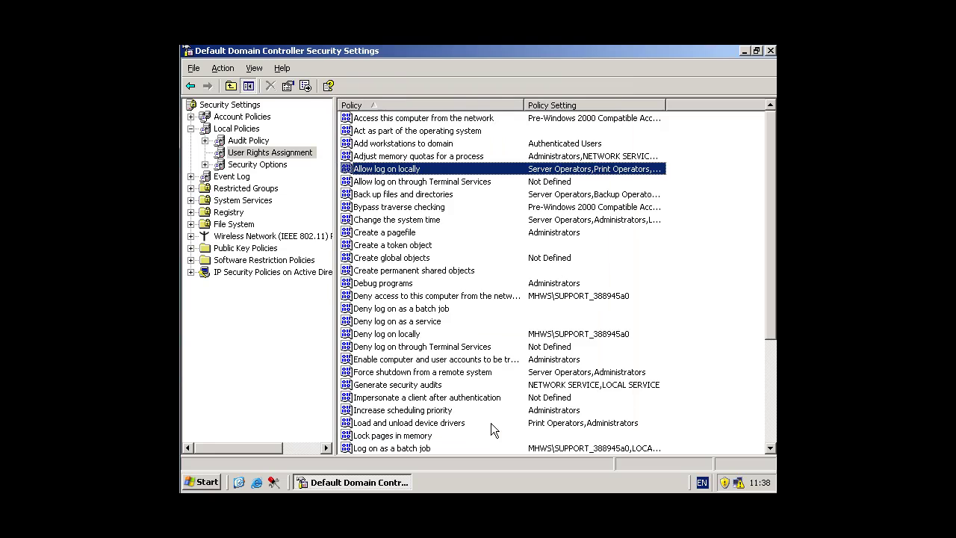
click(770, 51)
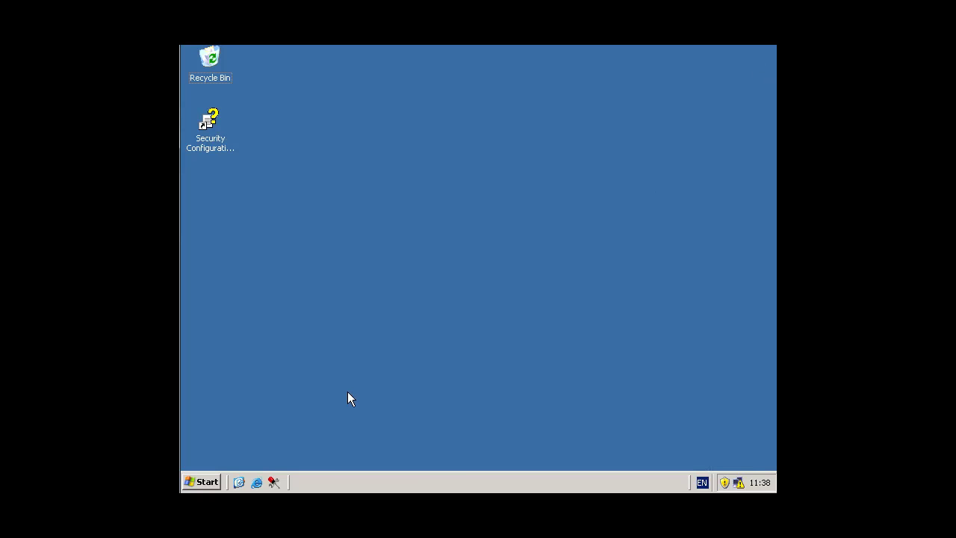
Step: Run gpupdate /force in a maximized Command Prompt, then close it
click(202, 482)
click(251, 262)
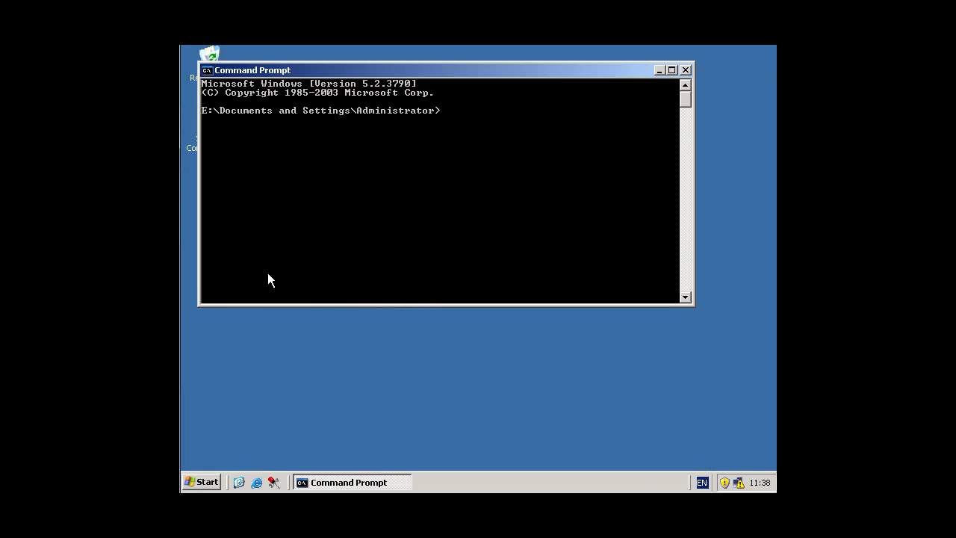
double_click(333, 70)
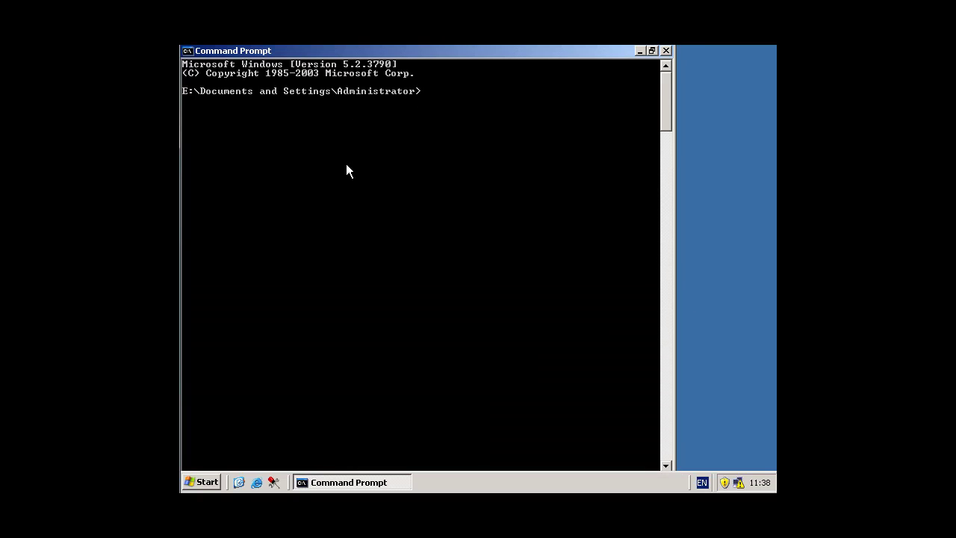
text(g)
text(pupda)
text(te)
text( /f)
text(orc)
text(e)
key(Return)
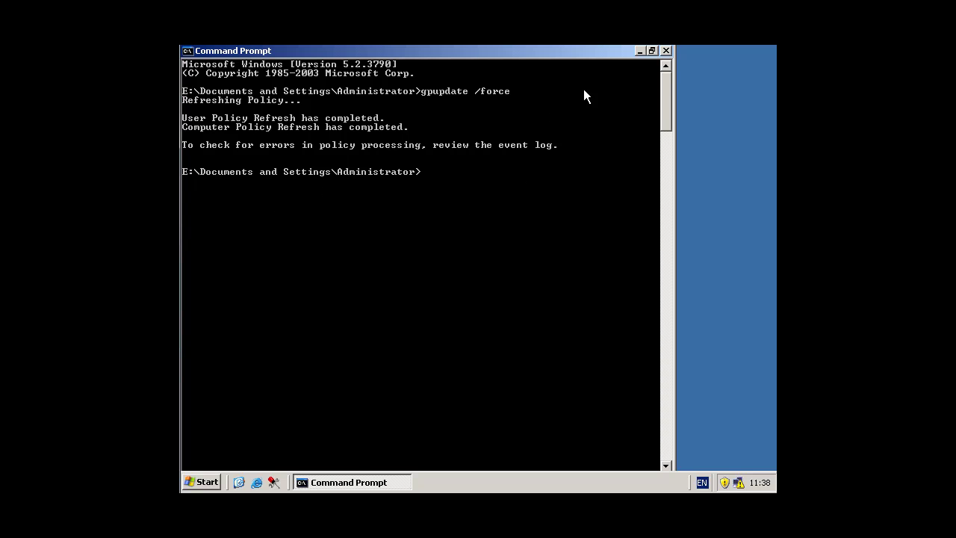
click(666, 50)
Step: Log off the admin session
click(200, 482)
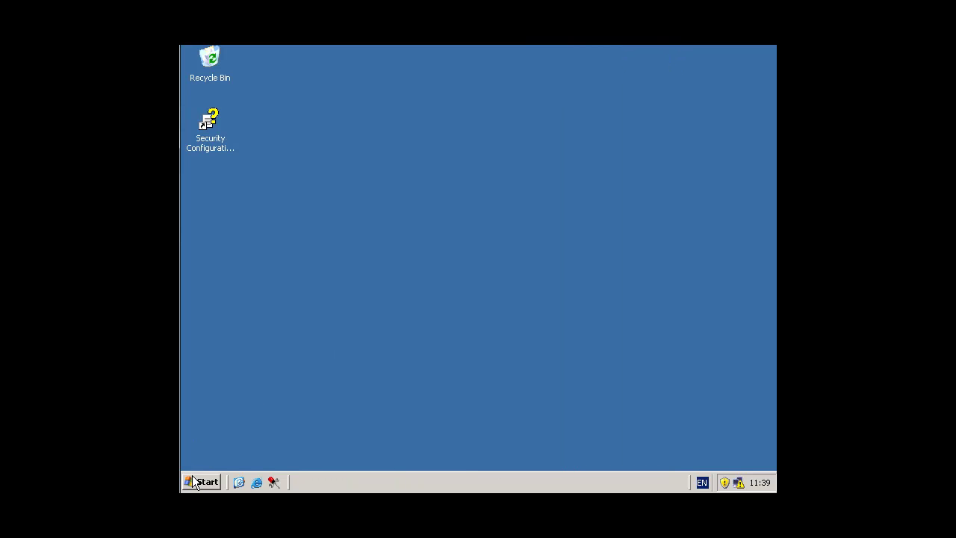
click(372, 459)
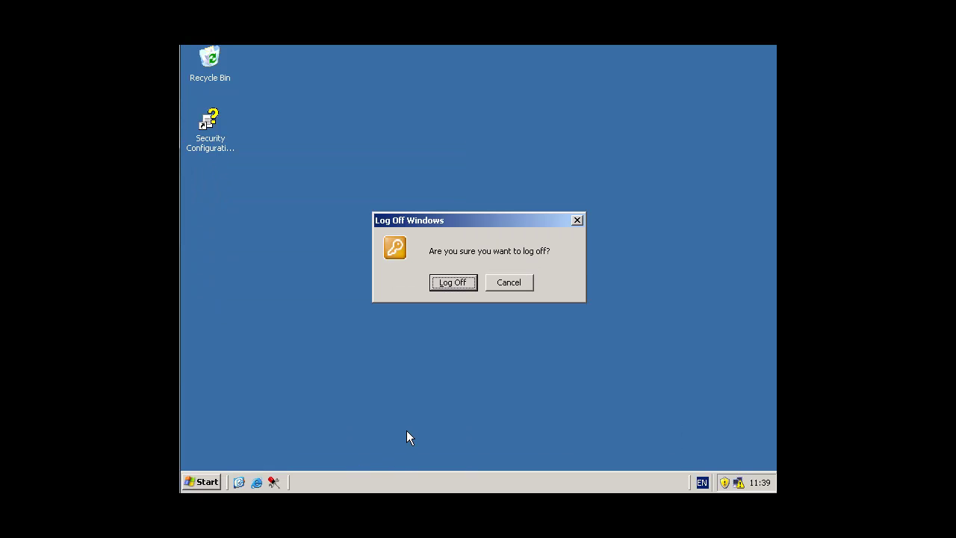
click(458, 282)
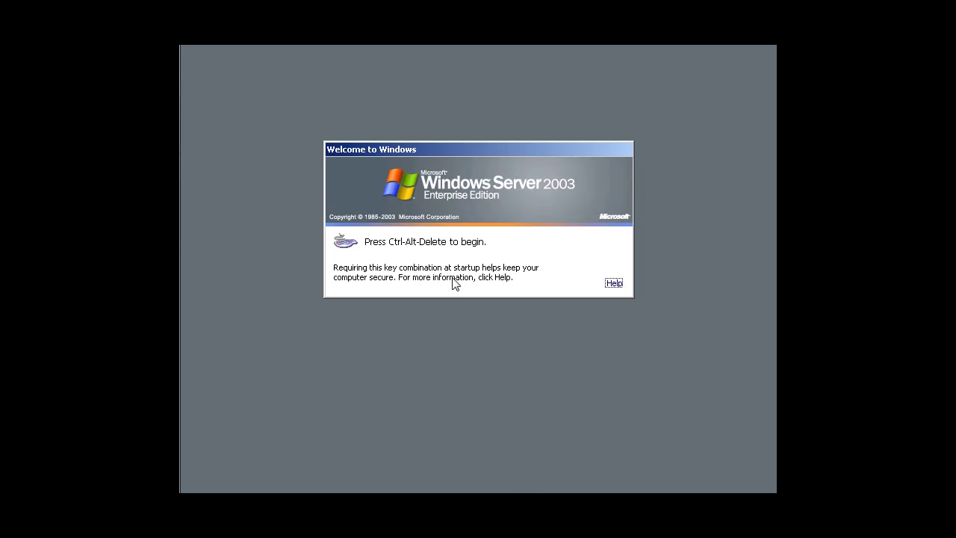
Step: Log on as abc with that user's password and reach the desktop
key(ctrl+alt+Delete)
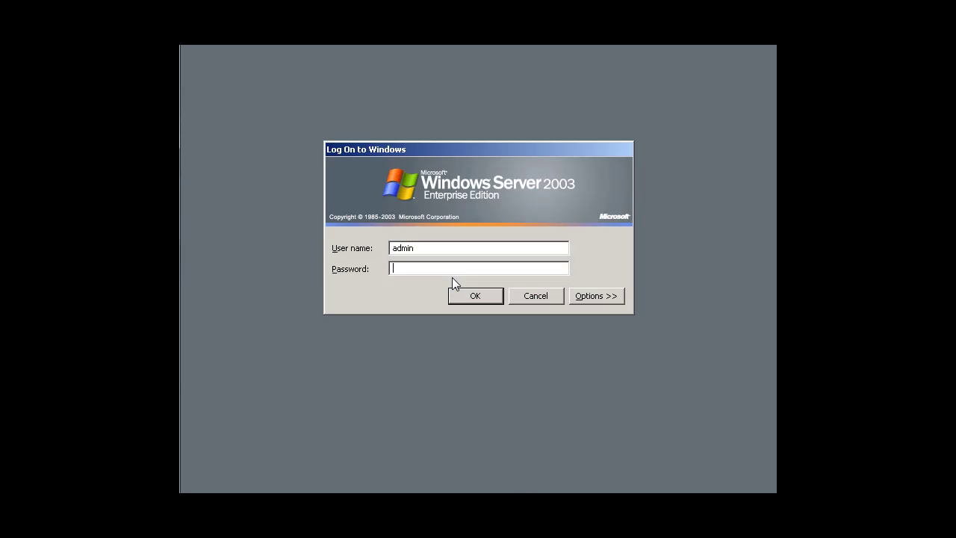
key(shift+Tab)
text(abc)
key(Tab)
key(Return)
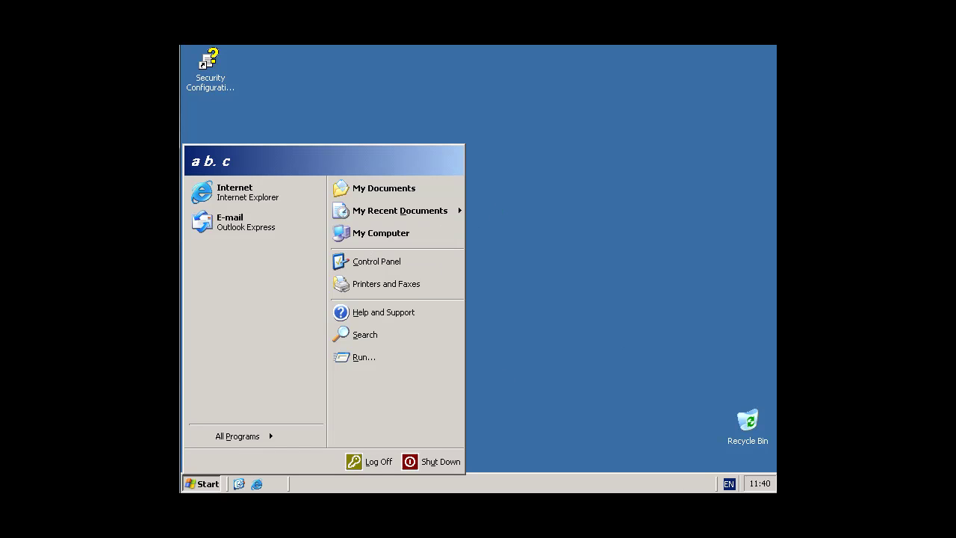
click(536, 278)
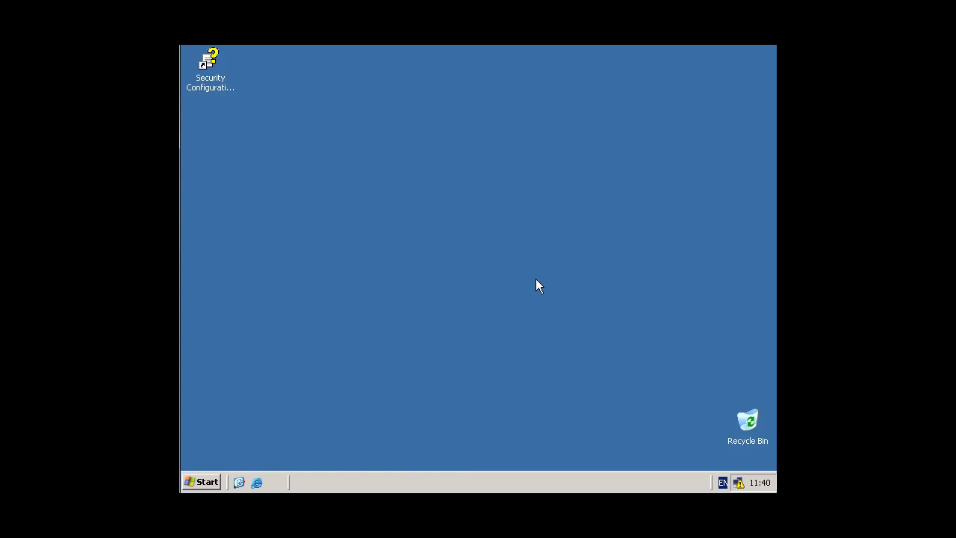
click(201, 485)
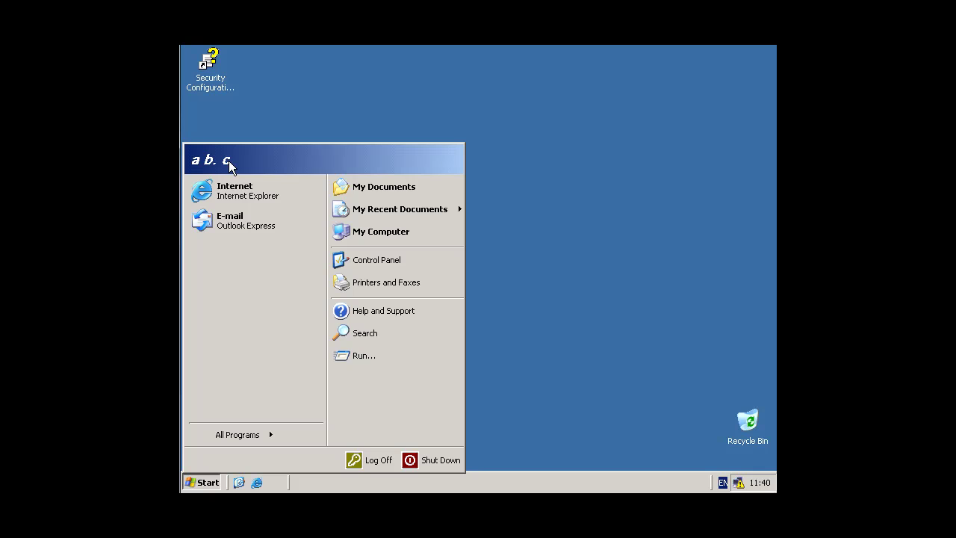
Step: Dismiss the open menu and log the test user off Windows
click(502, 185)
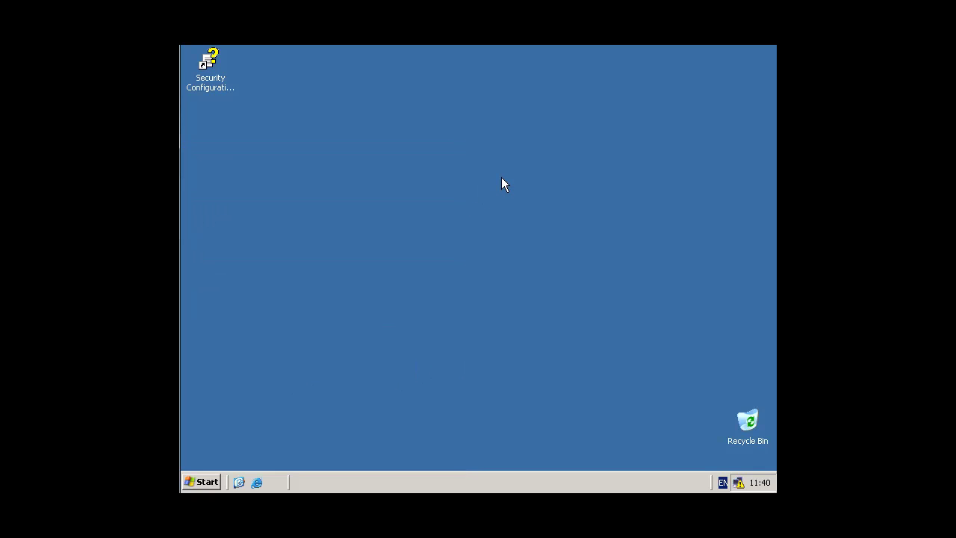
click(202, 484)
click(369, 460)
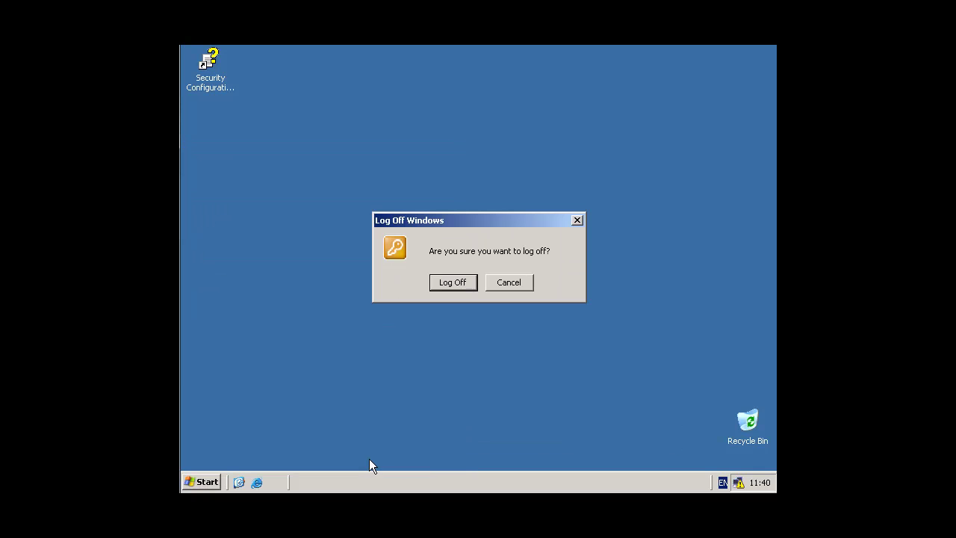
click(435, 283)
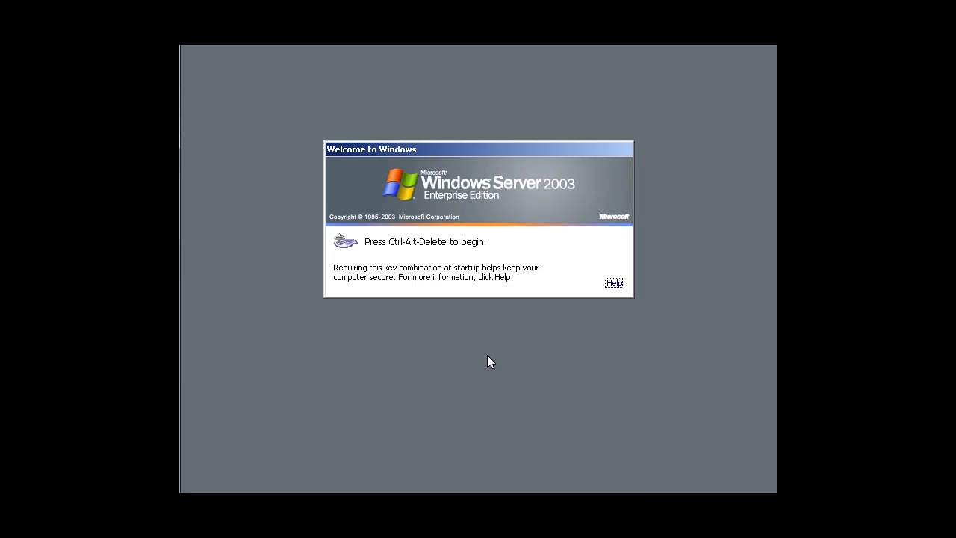
Step: At the Ctrl+Alt+Delete logon prompt, sign in as admin with the account password
key(ctrl+alt+Delete)
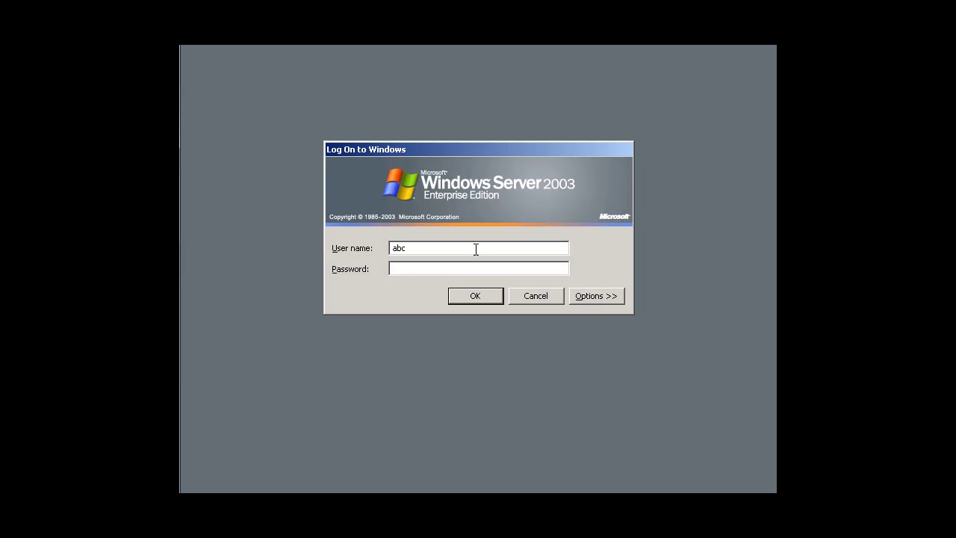
key(shift+Tab)
click(472, 290)
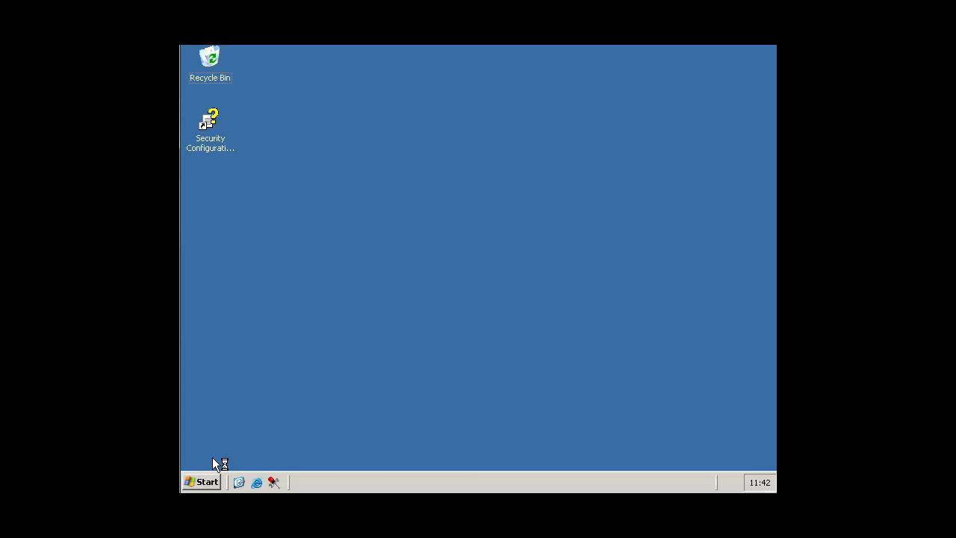
Step: Launch Active Directory Users and Computers from the Start menu, showing the mhws.int Users container
click(213, 481)
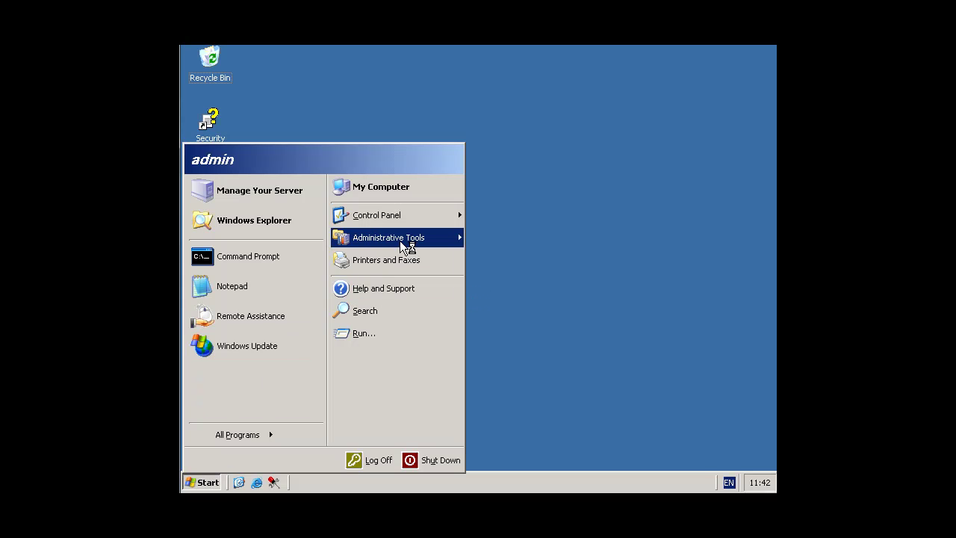
mouse_move(389, 238)
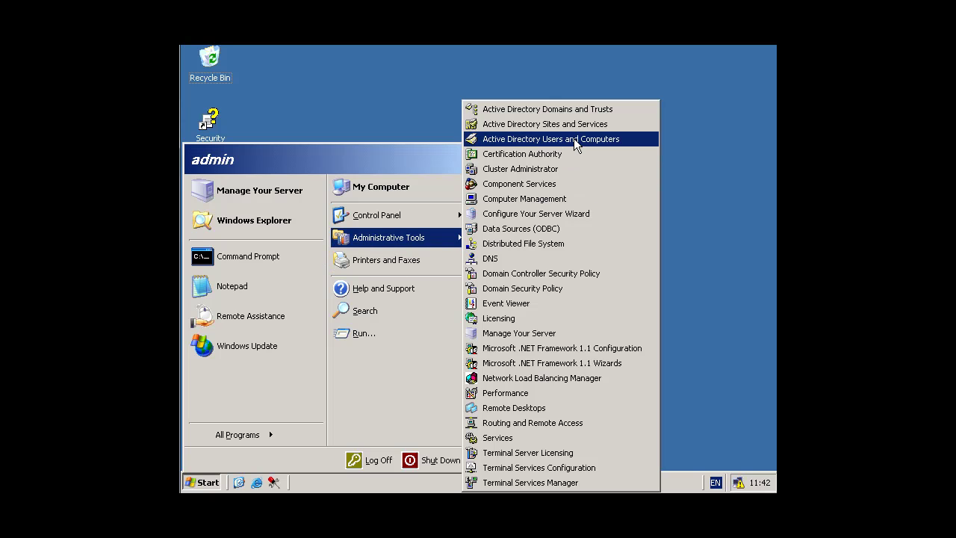
click(575, 142)
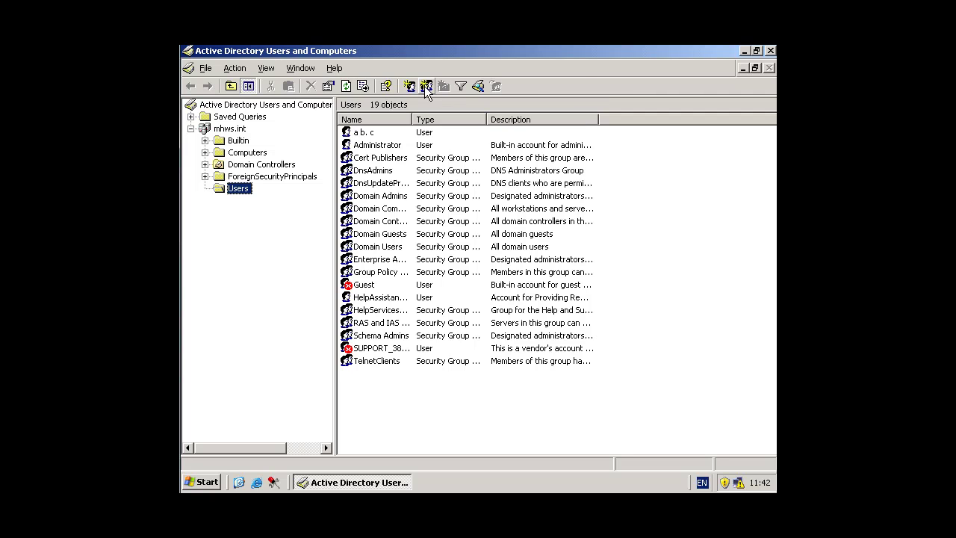
Step: Add a new group named '123' to mhws.int Users, keeping Global scope and Security type
click(427, 88)
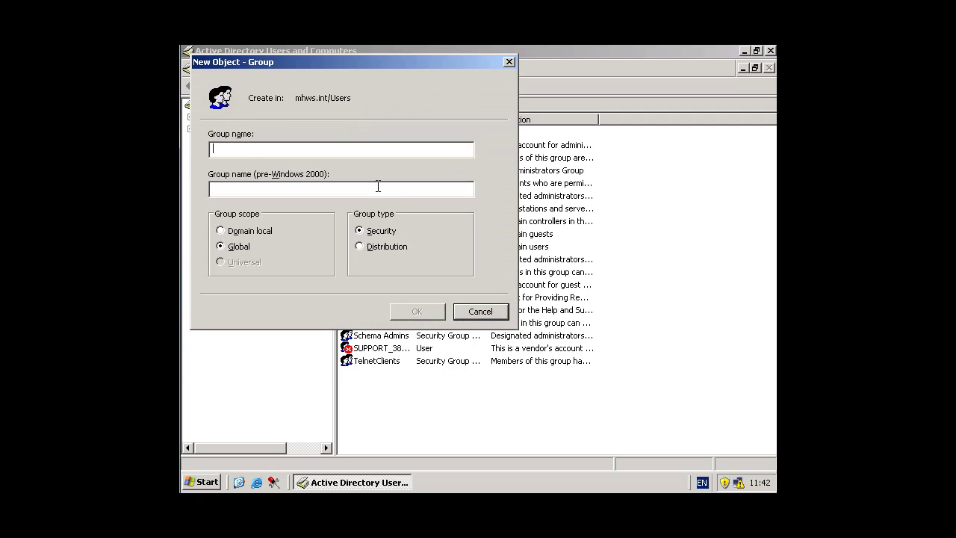
text(123)
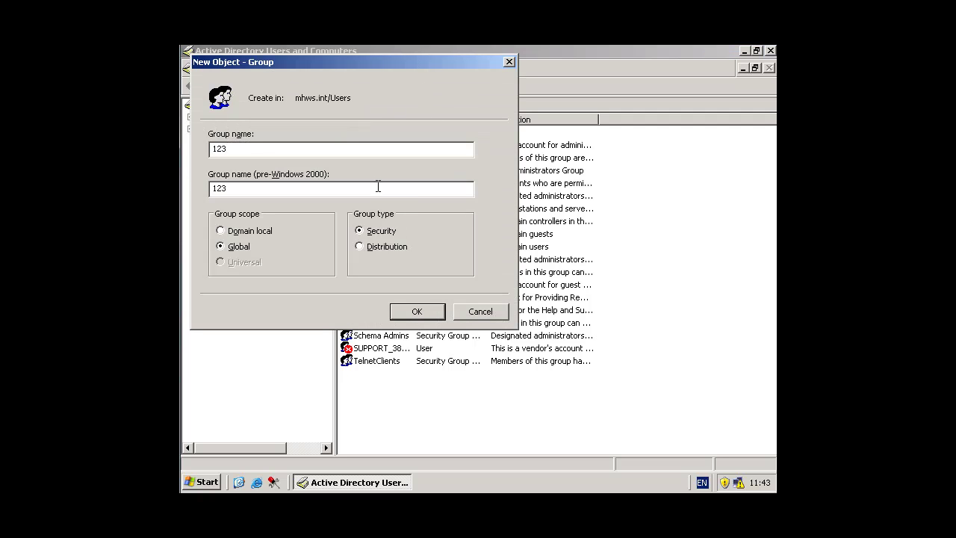
click(417, 312)
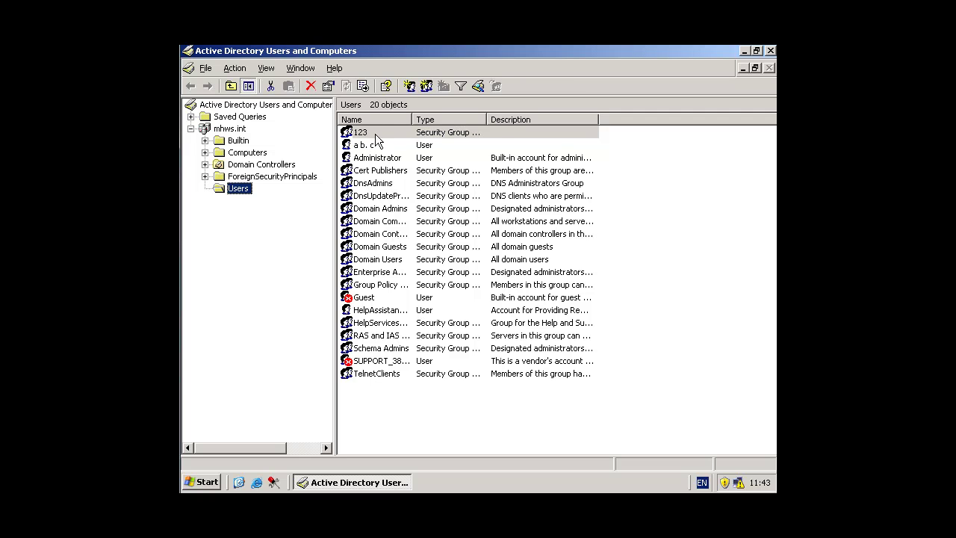
Step: Add user abc (a b. c) to group 123's Members list, then reopen Members to verify
double_click(375, 134)
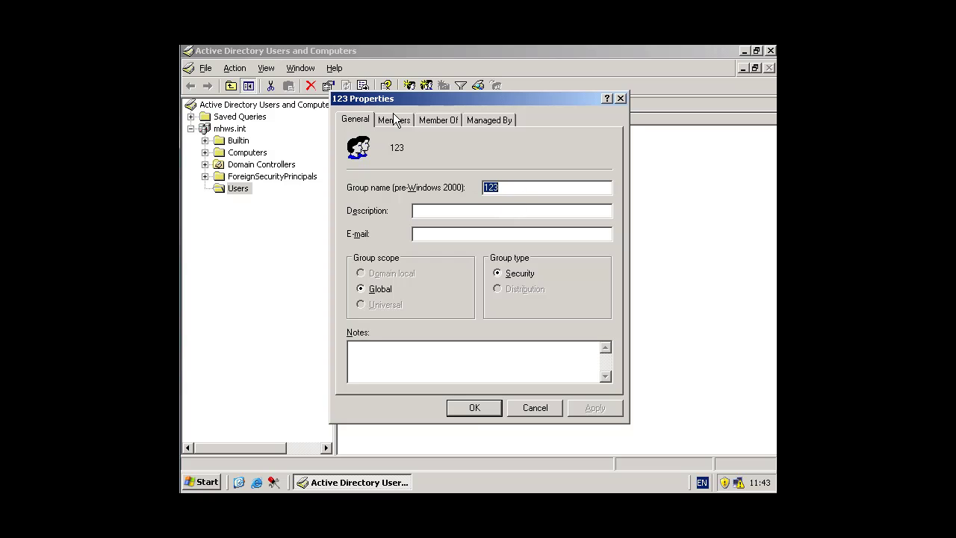
click(395, 121)
click(371, 366)
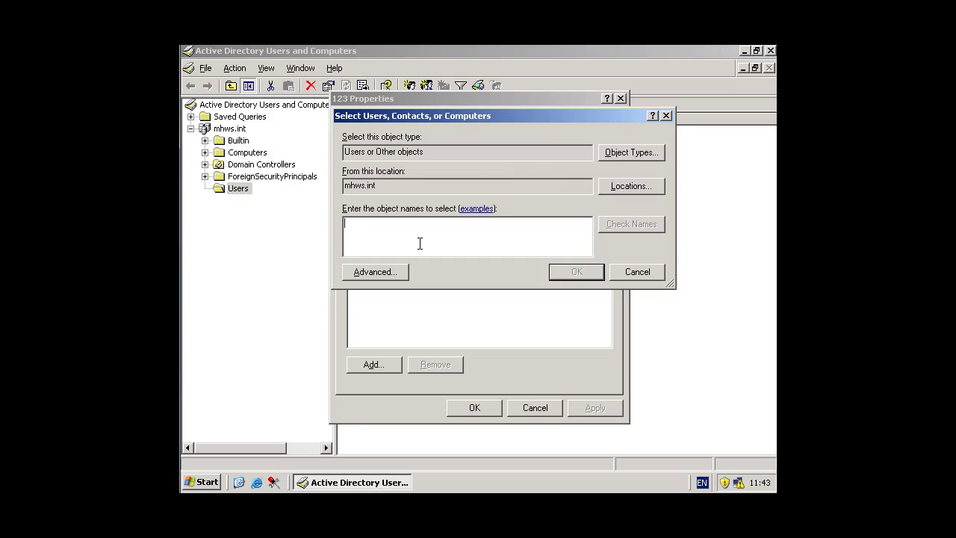
text(abc)
click(633, 227)
click(566, 272)
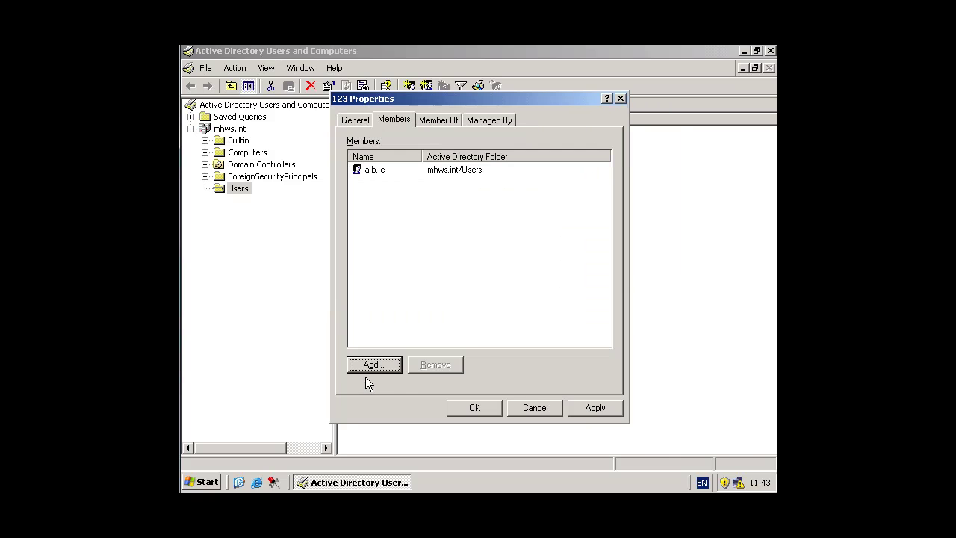
click(477, 410)
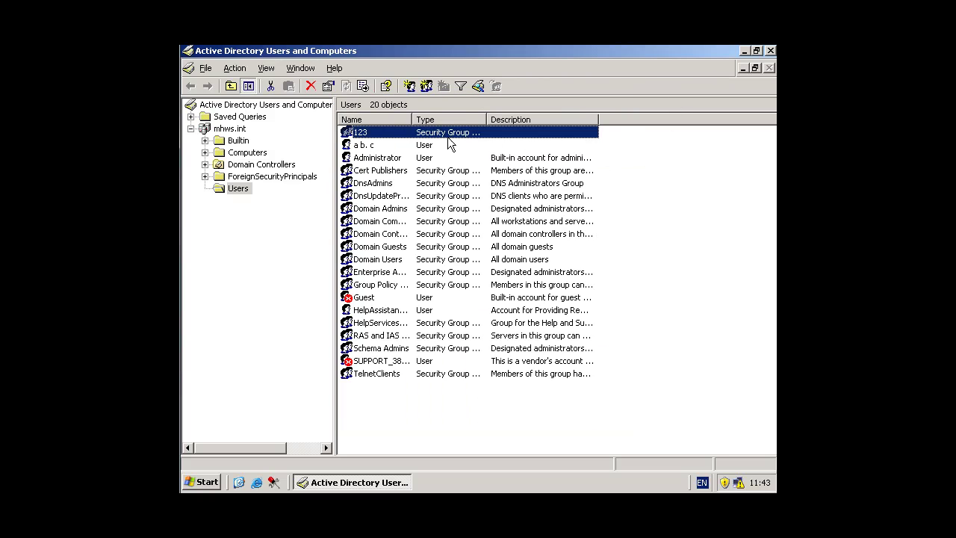
double_click(426, 132)
click(395, 120)
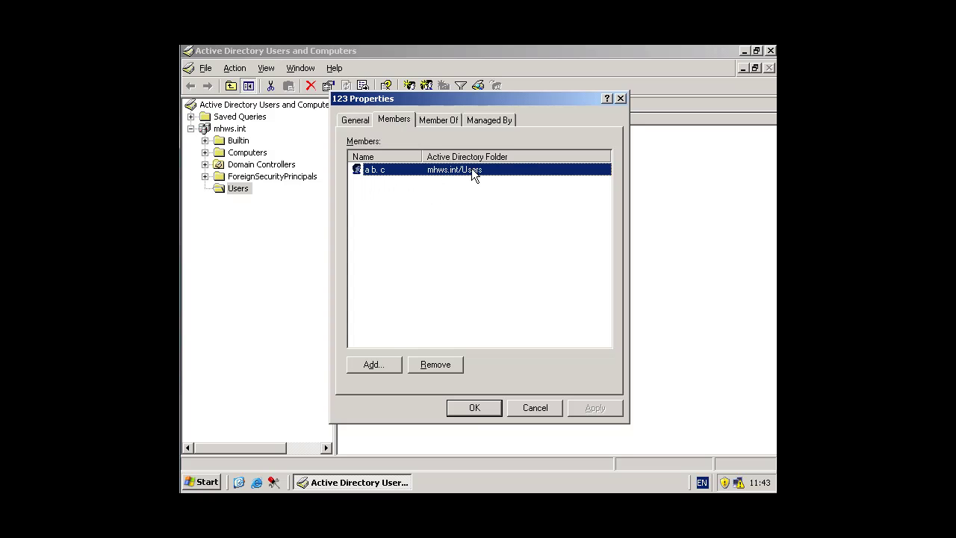
Step: Check group 123's Member Of and Managed By tabs, then close and cancel an accidental New Group form
click(434, 121)
click(471, 123)
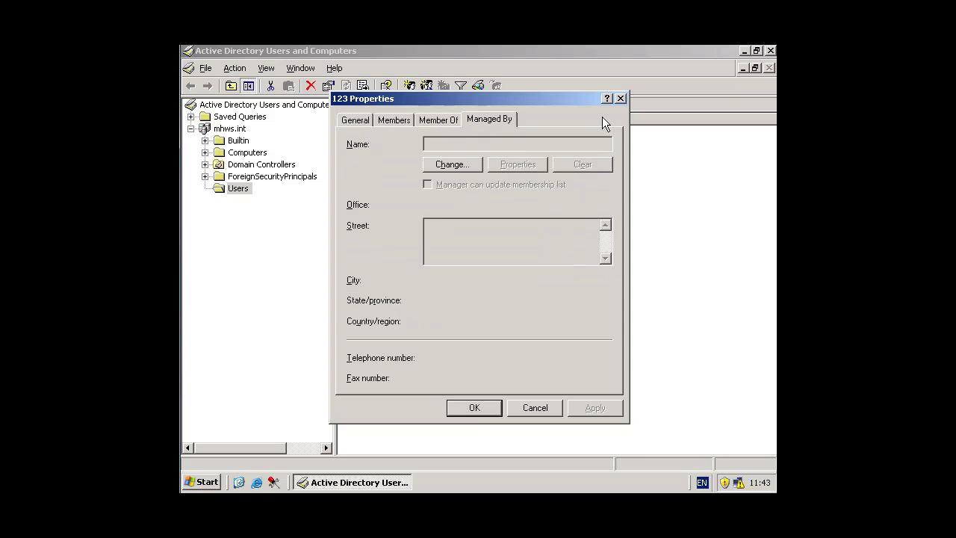
click(619, 99)
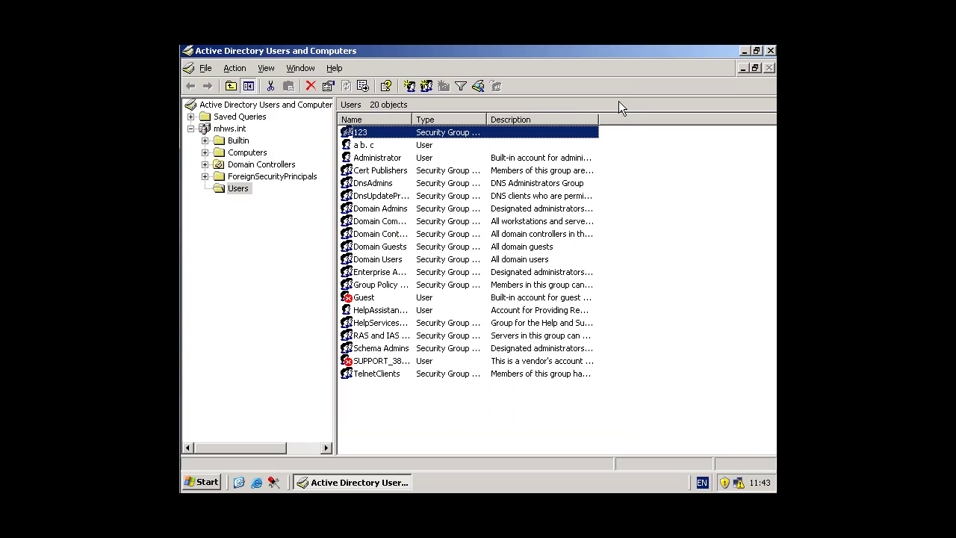
click(428, 86)
key(Escape)
Step: Under Managed By, look up 'admin', choose the Administrator account as manager, and save
double_click(399, 133)
click(490, 120)
click(470, 162)
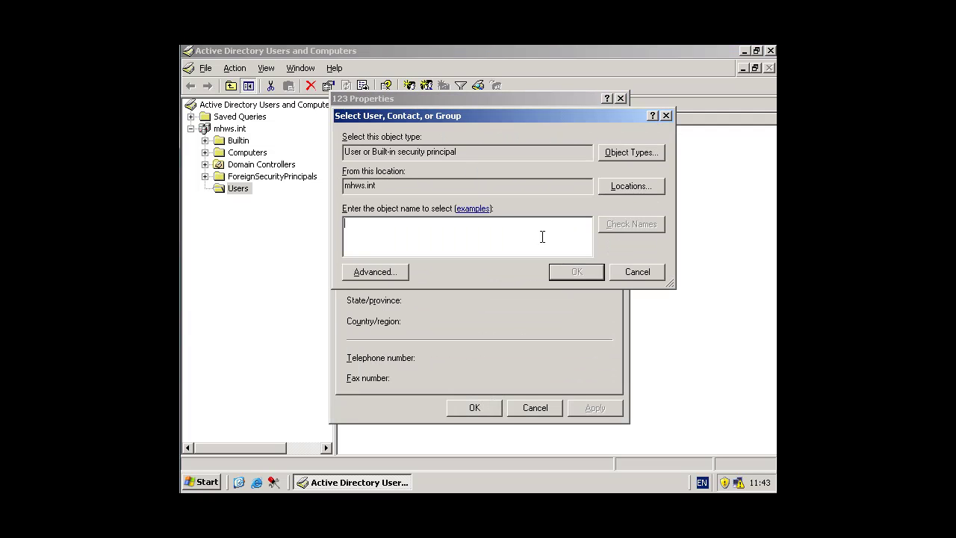
text(admin)
click(616, 228)
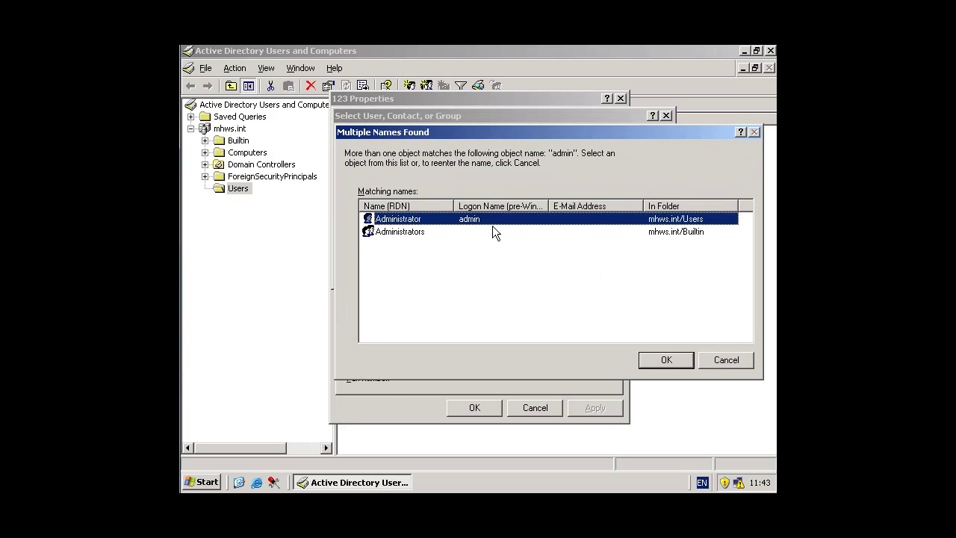
double_click(473, 219)
click(587, 272)
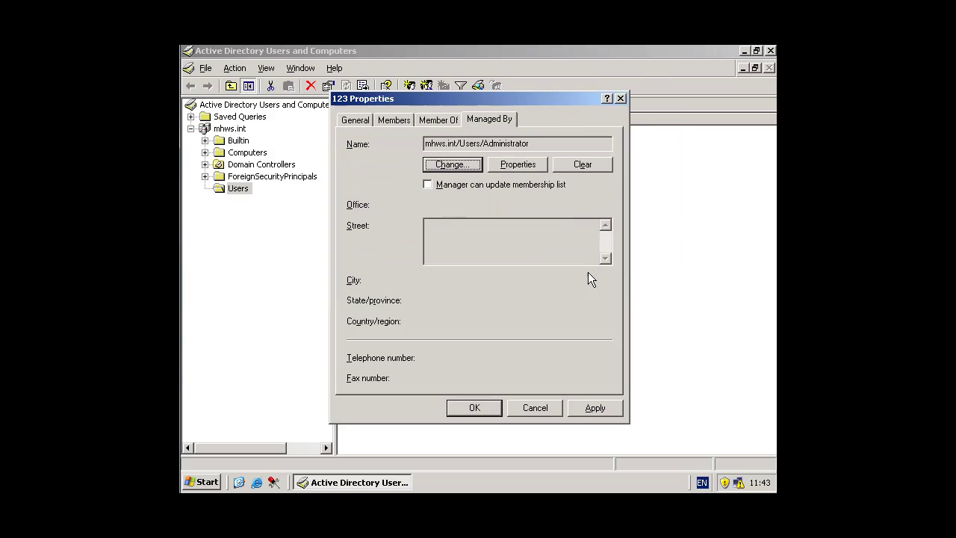
click(470, 407)
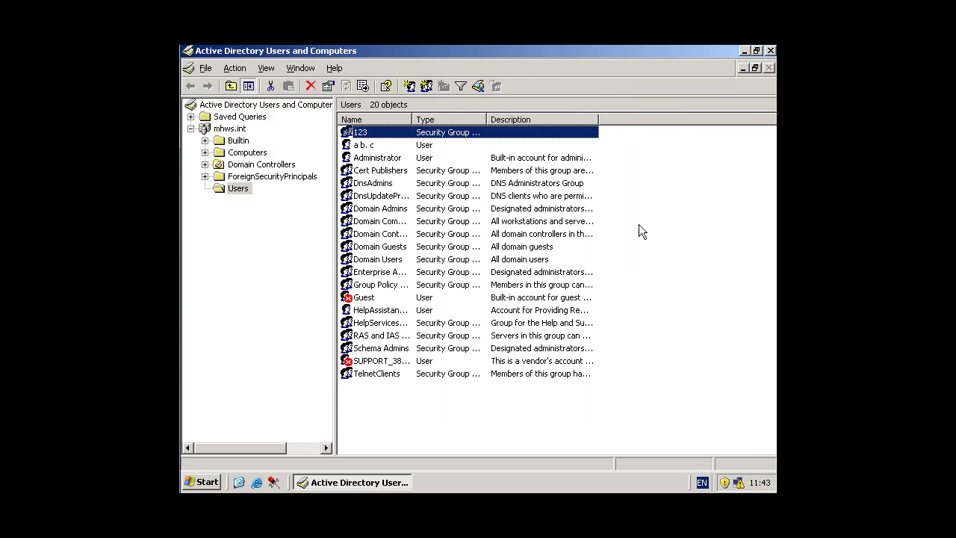
Step: Close the Active Directory Users and Computers window
click(770, 51)
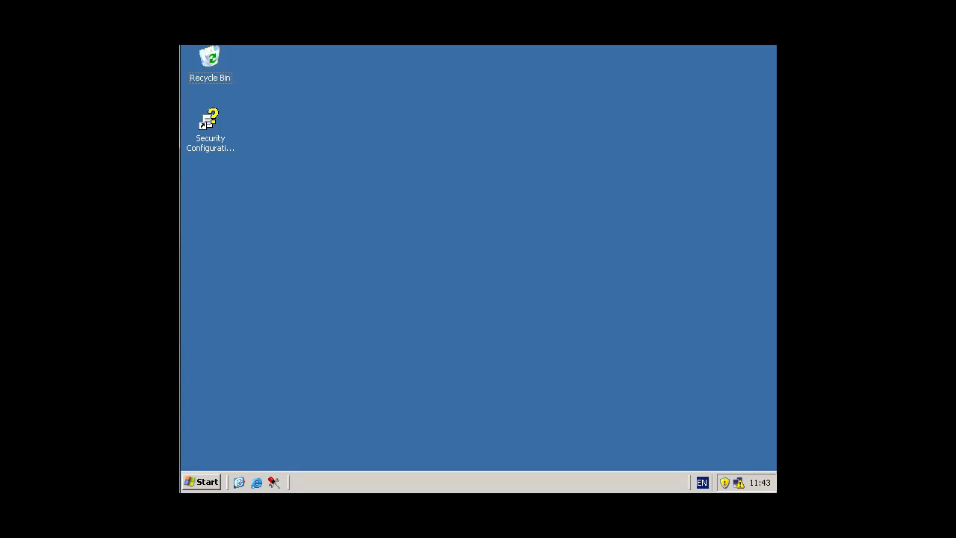